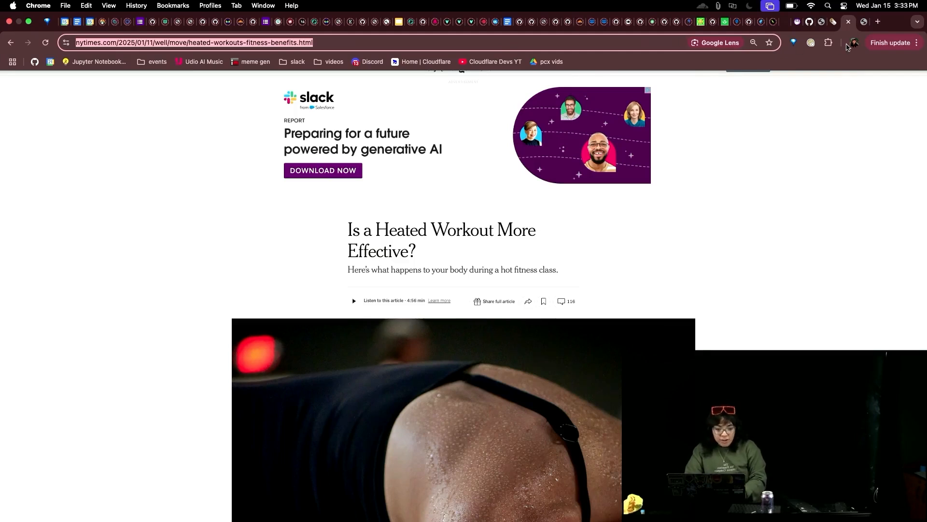
Switch to the local 127.0.0.1:5000 PDF/Webpage Chat tab in Chrome.
{"action": "left_click", "coordinate": [863, 23]}
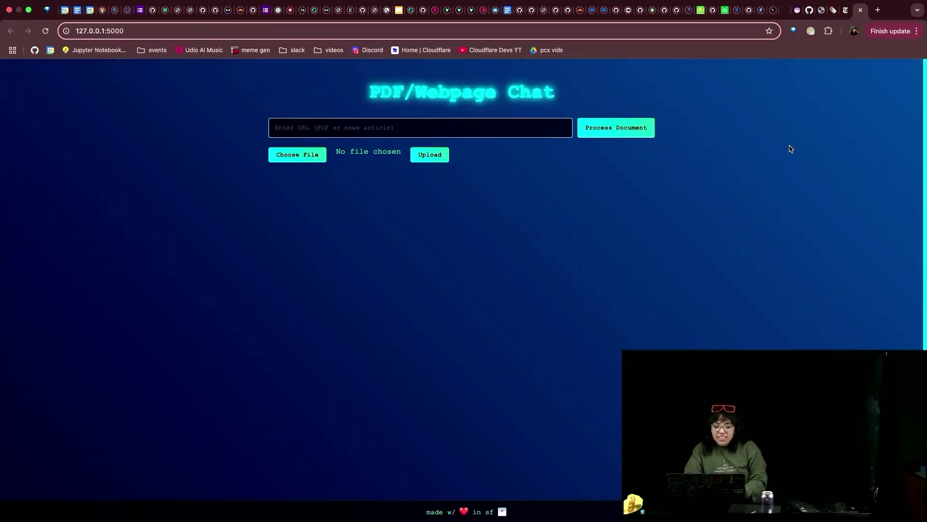
Paste the NYT heated-workout article URL and process the document.
{"action": "left_click", "coordinate": [425, 133]}
{"action": "key", "text": "ctrl+v"}
{"action": "key", "text": "Return"}
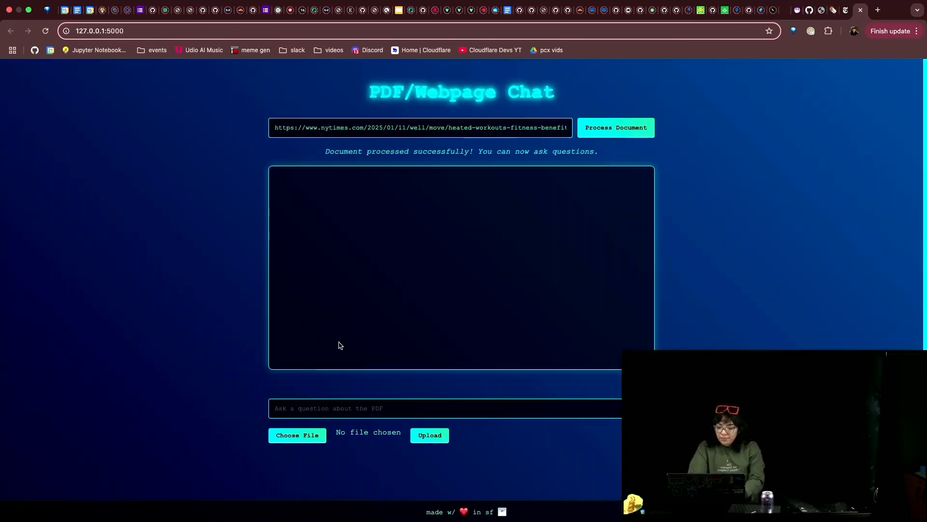
Ask what heat does to the body and for an article summary, then move to Cursor.
{"action": "left_click", "coordinate": [303, 402]}
{"action": "type", "text": "heat does what to your body?"}
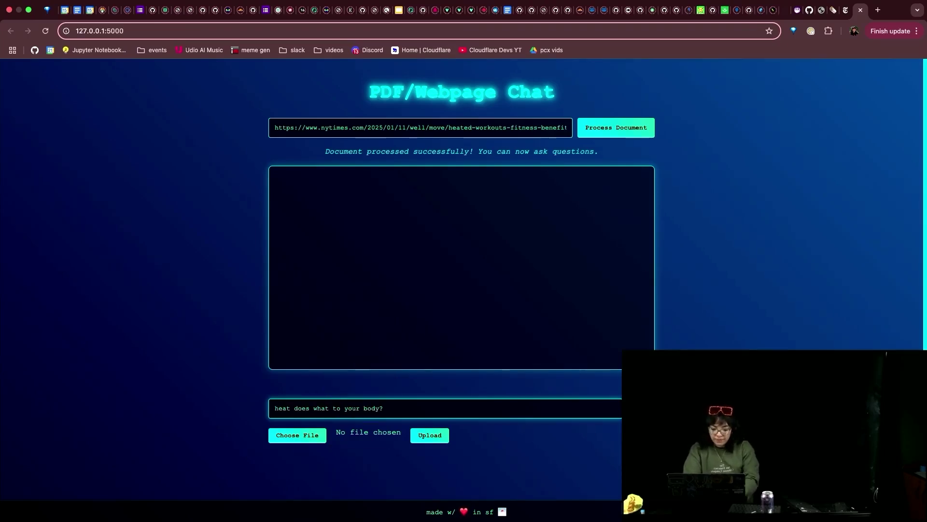
{"action": "type", "text": "summarize the article"}
{"action": "key", "text": "Return"}
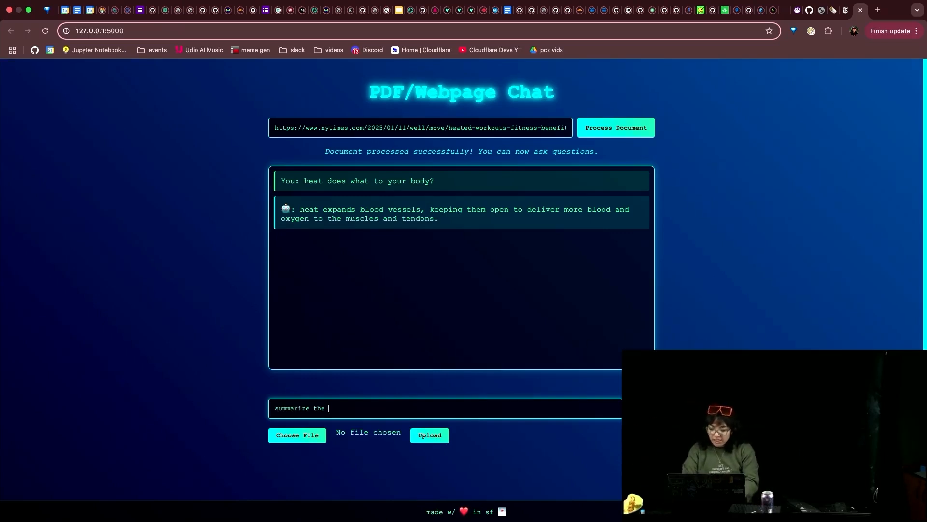
{"action": "key", "text": "Return"}
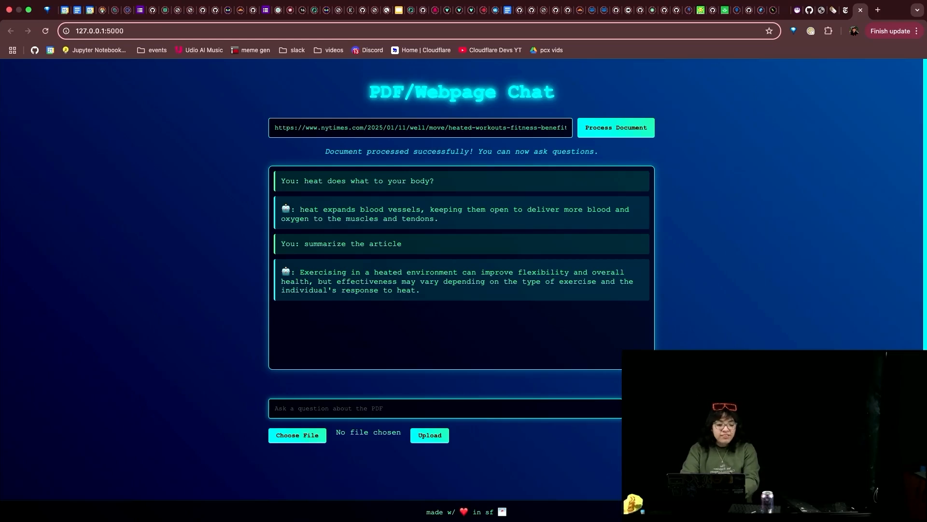
{"action": "key", "text": "super+Tab"}
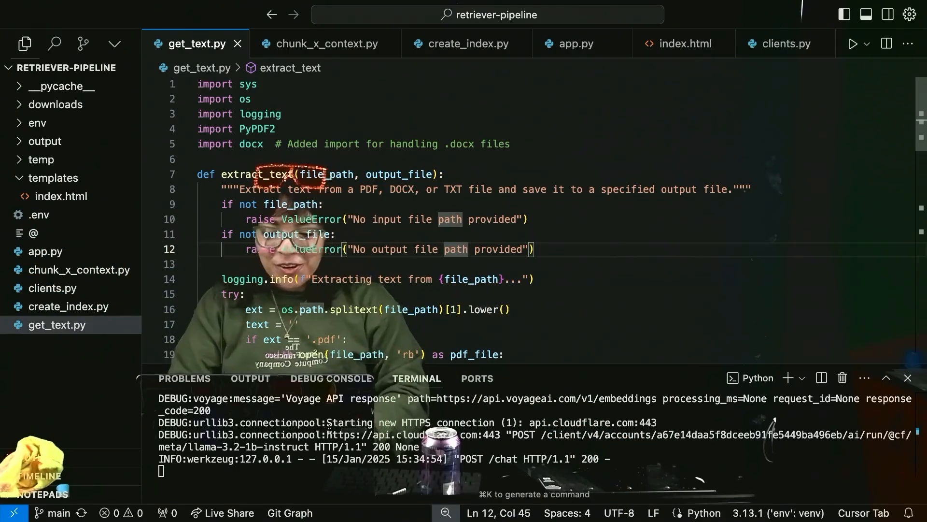
Review extract_text's PDF, DOCX and TXT handling in get_text.py, then switch to chunk_x_context.py.
{"action": "left_click", "coordinate": [374, 167]}
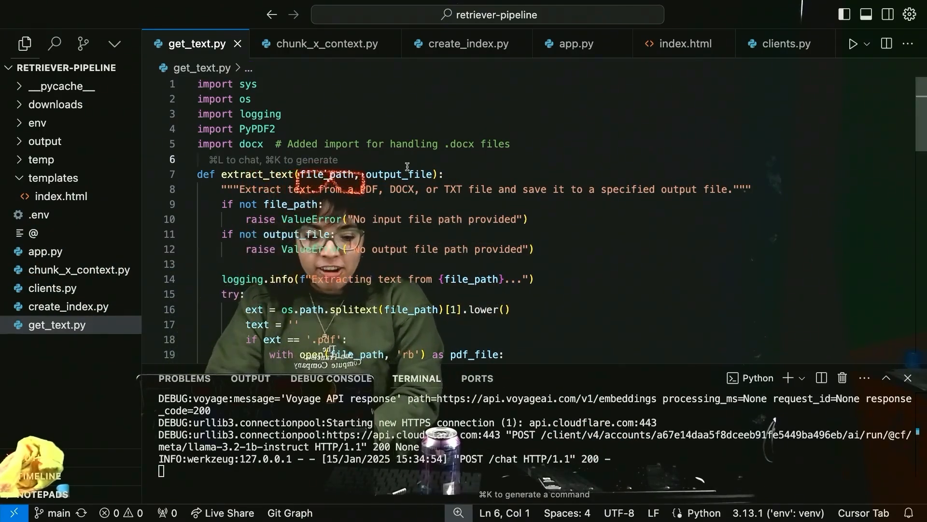
{"action": "mouse_move", "coordinate": [399, 174]}
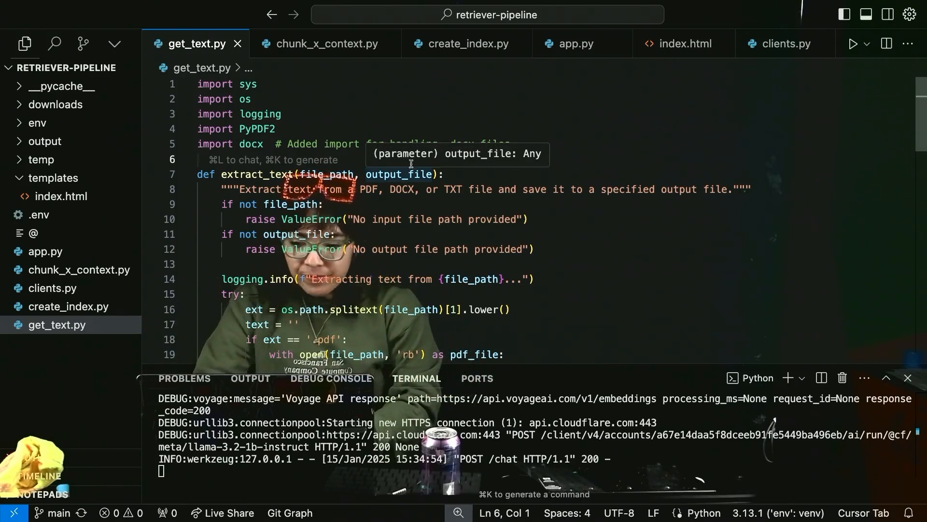
{"action": "scroll", "coordinate": [375, 273], "scroll_direction": "down", "scroll_amount": 1}
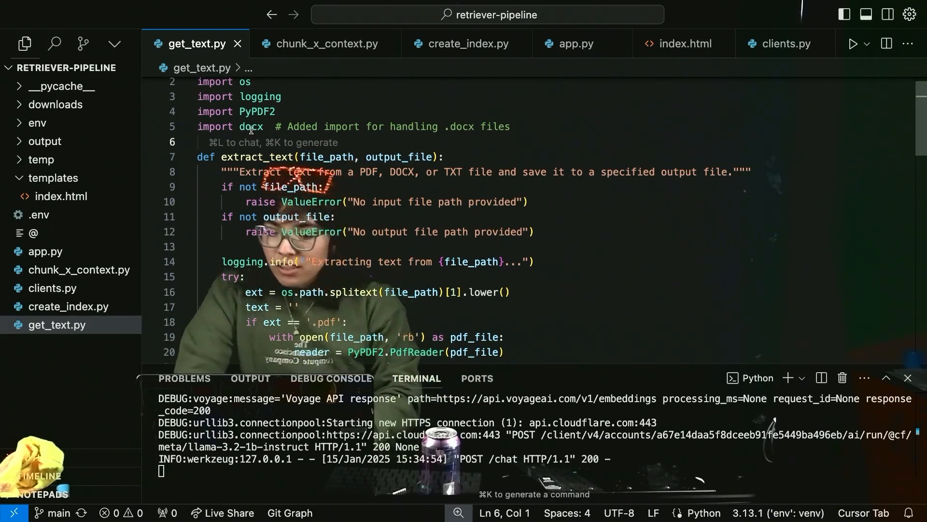
{"action": "left_click", "coordinate": [258, 171]}
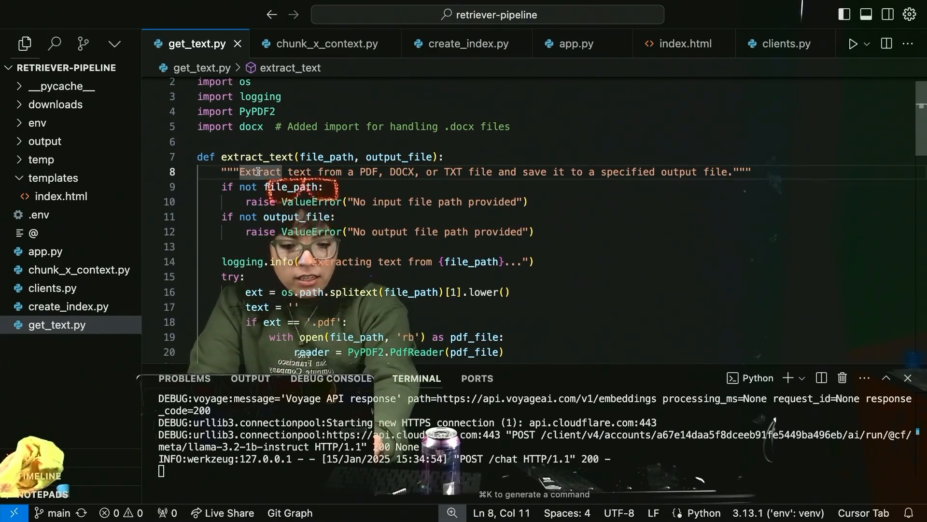
{"action": "scroll", "coordinate": [258, 172], "scroll_direction": "down", "scroll_amount": 3}
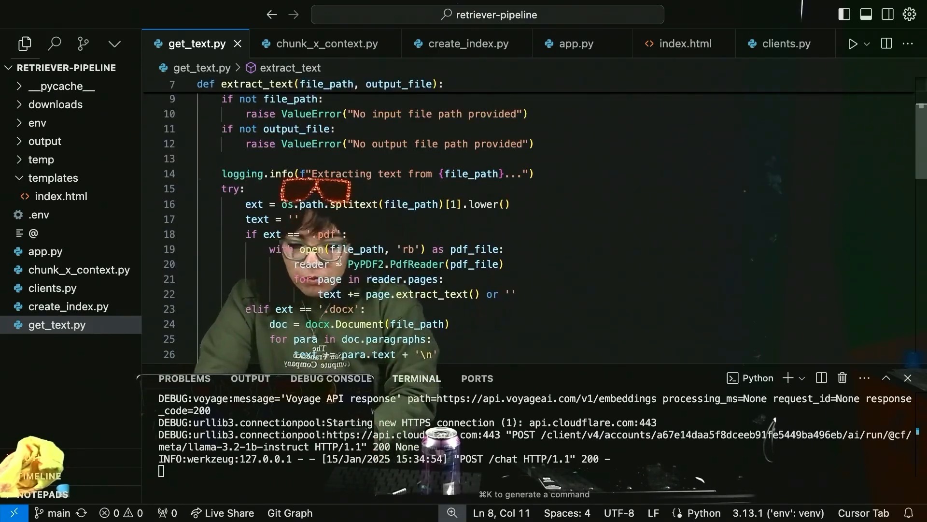
{"action": "scroll", "coordinate": [401, 264], "scroll_direction": "down", "scroll_amount": 1}
{"action": "scroll", "coordinate": [401, 265], "scroll_direction": "down", "scroll_amount": 1}
{"action": "scroll", "coordinate": [400, 265], "scroll_direction": "down", "scroll_amount": 1}
{"action": "scroll", "coordinate": [438, 217], "scroll_direction": "down", "scroll_amount": 2}
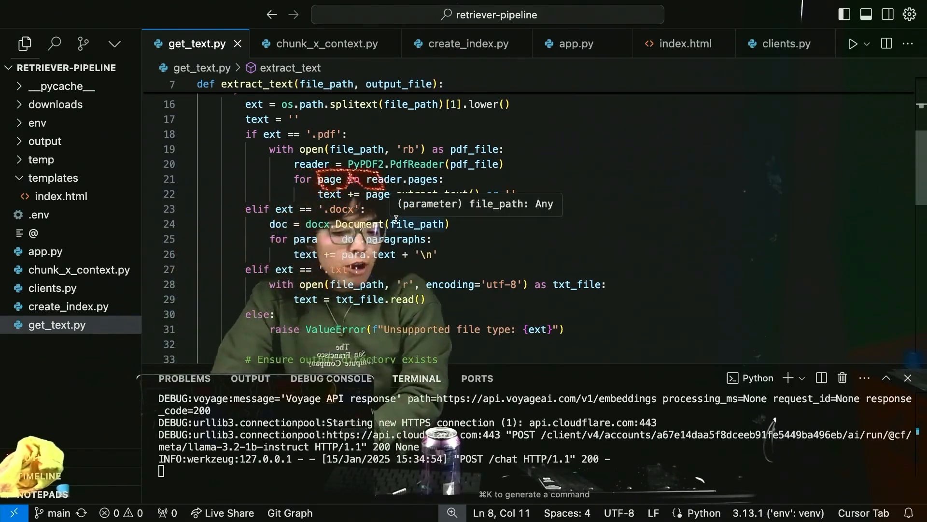
{"action": "key", "text": "ctrl+Tab"}
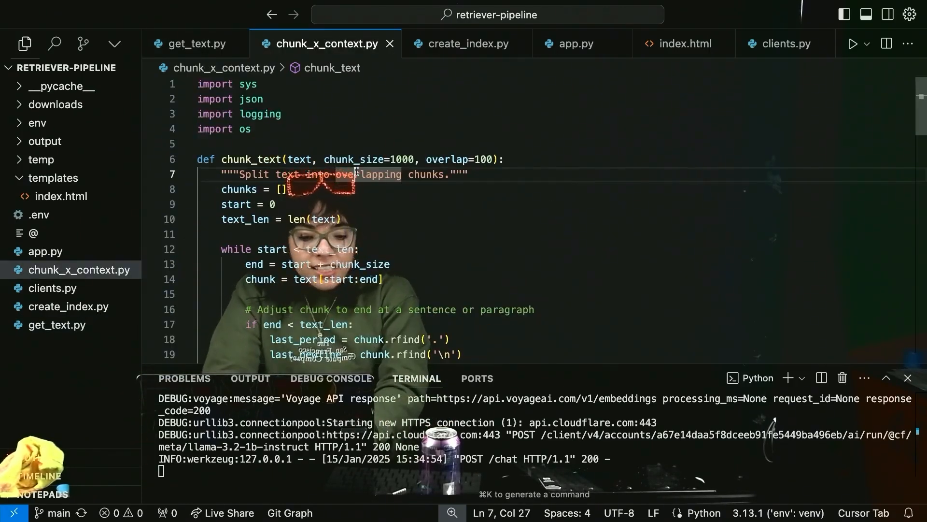
{"action": "scroll", "coordinate": [357, 172], "scroll_direction": "down", "scroll_amount": 1}
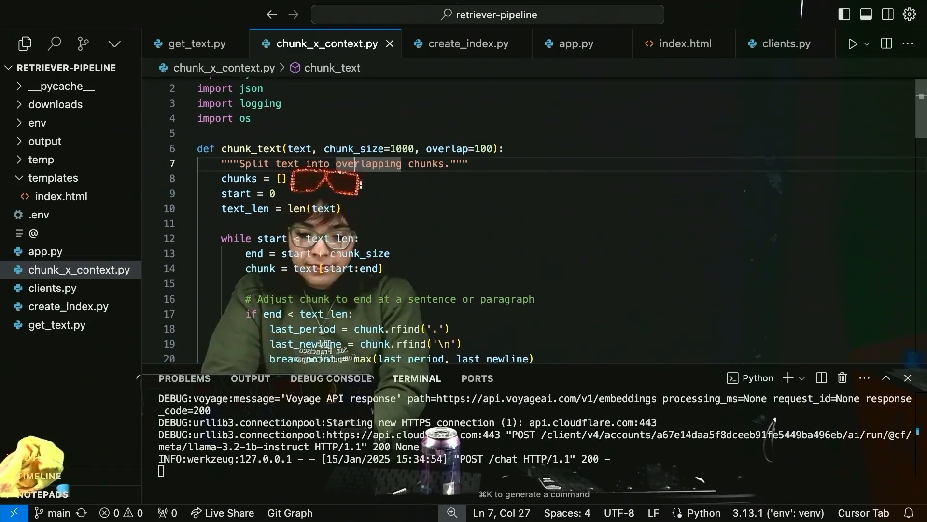
{"action": "scroll", "coordinate": [356, 173], "scroll_direction": "down", "scroll_amount": 1}
{"action": "scroll", "coordinate": [359, 178], "scroll_direction": "down", "scroll_amount": 1}
{"action": "scroll", "coordinate": [360, 185], "scroll_direction": "down", "scroll_amount": 2}
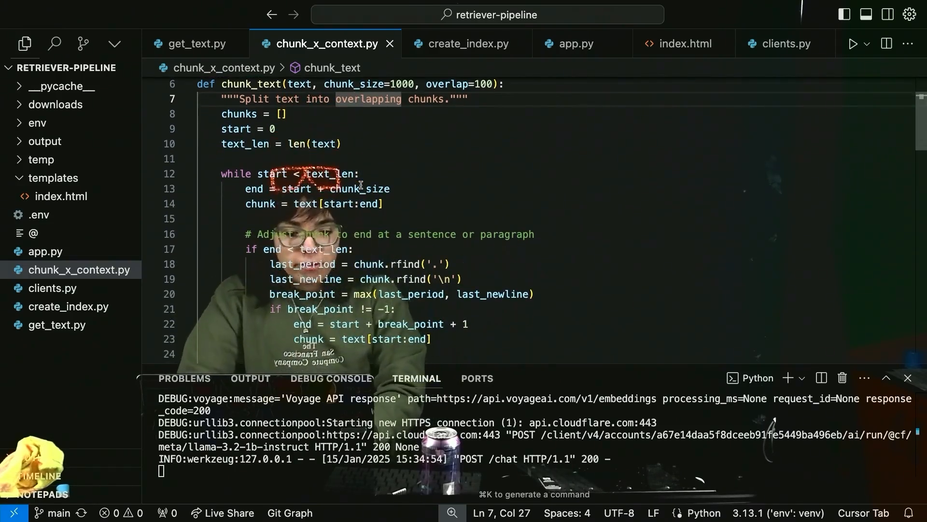
{"action": "scroll", "coordinate": [360, 185], "scroll_direction": "down", "scroll_amount": 1}
{"action": "scroll", "coordinate": [362, 192], "scroll_direction": "down", "scroll_amount": 5}
{"action": "scroll", "coordinate": [365, 201], "scroll_direction": "down", "scroll_amount": 1}
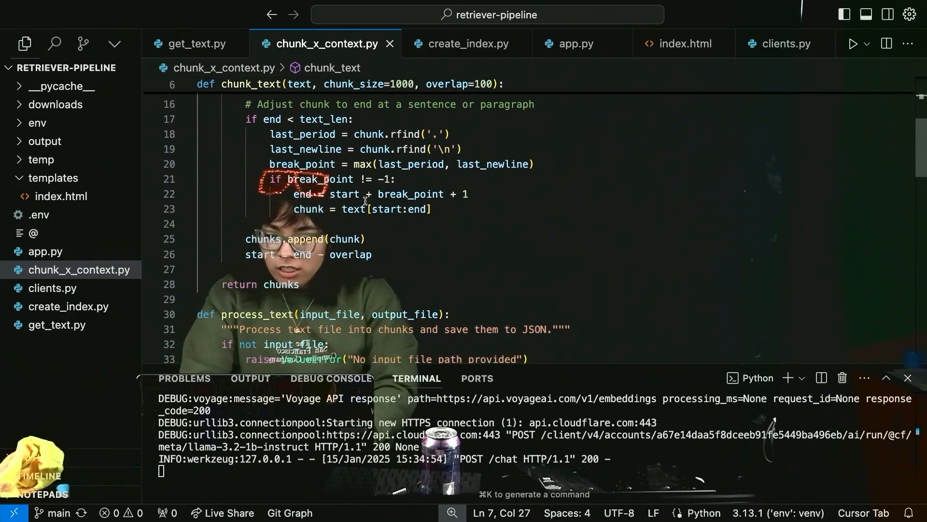
{"action": "scroll", "coordinate": [366, 201], "scroll_direction": "up", "scroll_amount": 5}
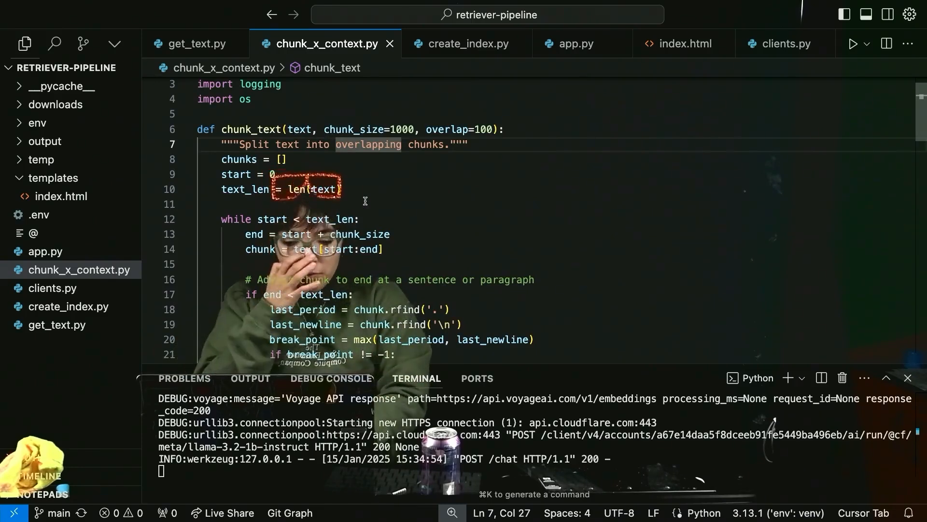
{"action": "scroll", "coordinate": [365, 201], "scroll_direction": "down", "scroll_amount": 4}
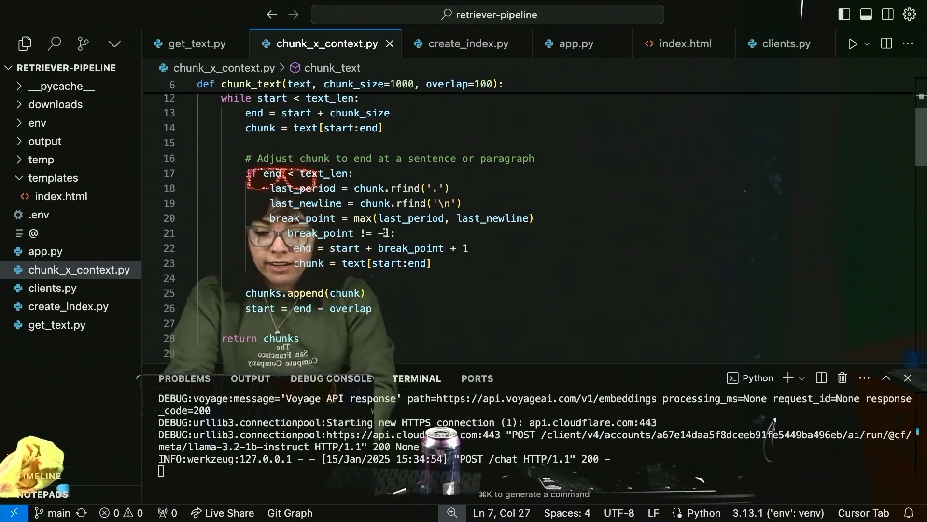
{"action": "scroll", "coordinate": [380, 229], "scroll_direction": "down", "scroll_amount": 1}
{"action": "scroll", "coordinate": [382, 231], "scroll_direction": "down", "scroll_amount": 3}
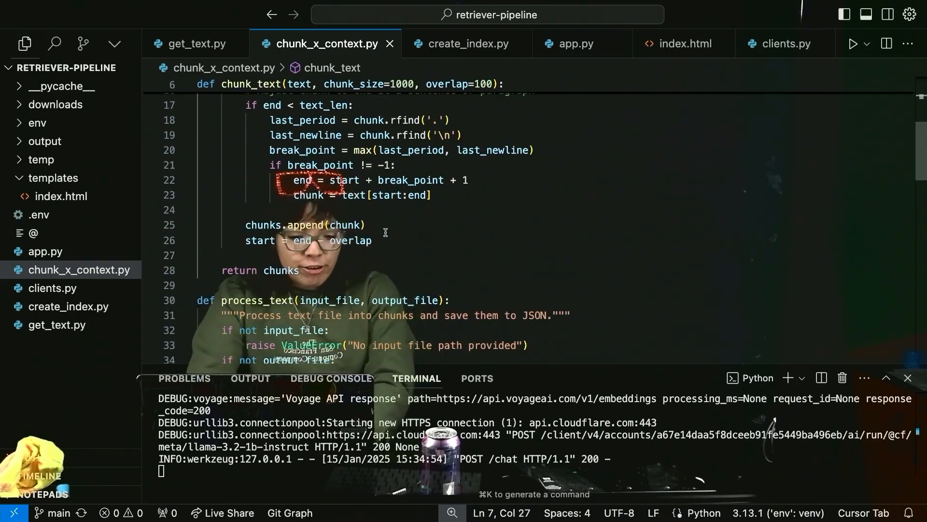
{"action": "scroll", "coordinate": [386, 231], "scroll_direction": "down", "scroll_amount": 3}
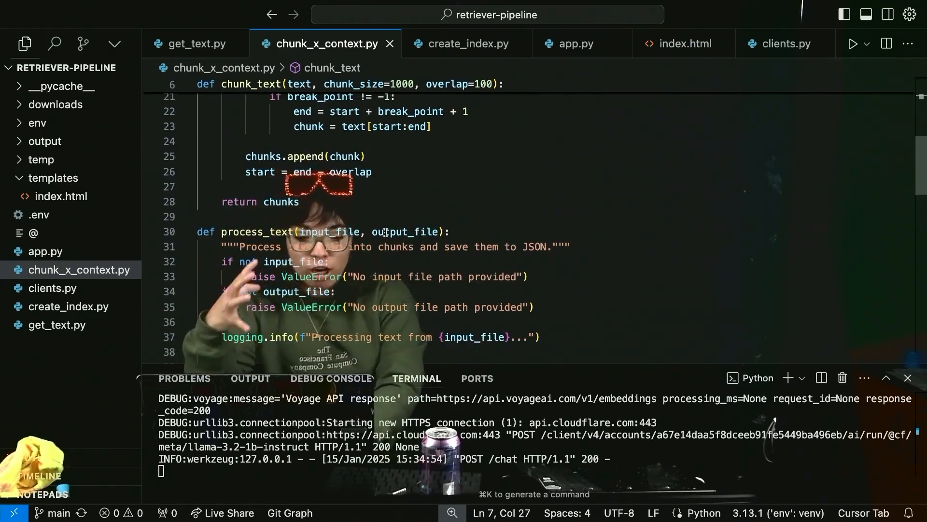
{"action": "scroll", "coordinate": [385, 232], "scroll_direction": "down", "scroll_amount": 2}
{"action": "scroll", "coordinate": [385, 232], "scroll_direction": "down", "scroll_amount": 2}
{"action": "scroll", "coordinate": [385, 232], "scroll_direction": "down", "scroll_amount": 1}
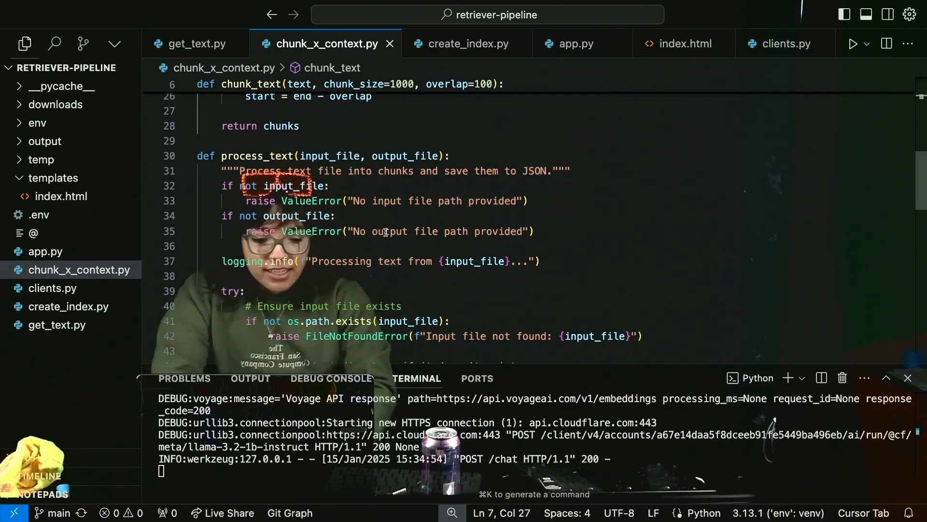
{"action": "scroll", "coordinate": [386, 232], "scroll_direction": "down", "scroll_amount": 2}
{"action": "scroll", "coordinate": [385, 233], "scroll_direction": "down", "scroll_amount": 1}
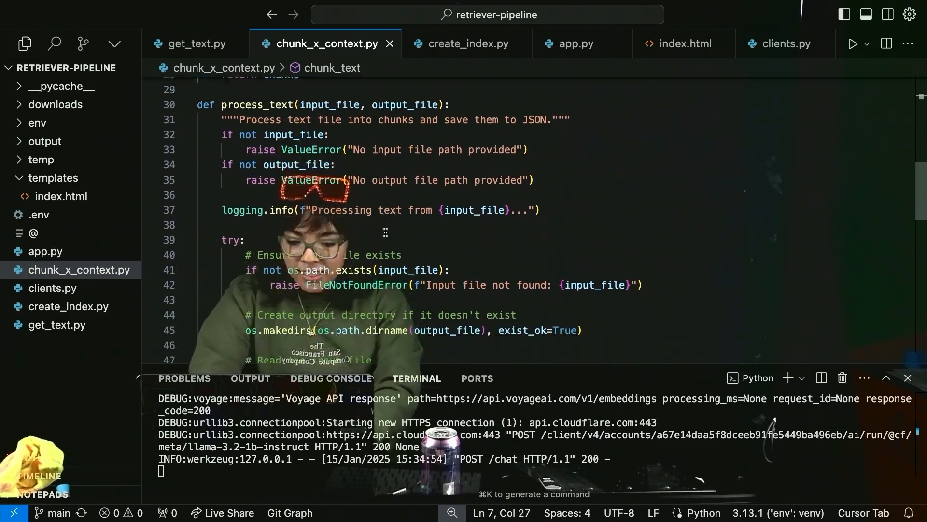
{"action": "scroll", "coordinate": [386, 233], "scroll_direction": "down", "scroll_amount": 1}
{"action": "scroll", "coordinate": [386, 231], "scroll_direction": "down", "scroll_amount": 2}
{"action": "scroll", "coordinate": [386, 232], "scroll_direction": "down", "scroll_amount": 1}
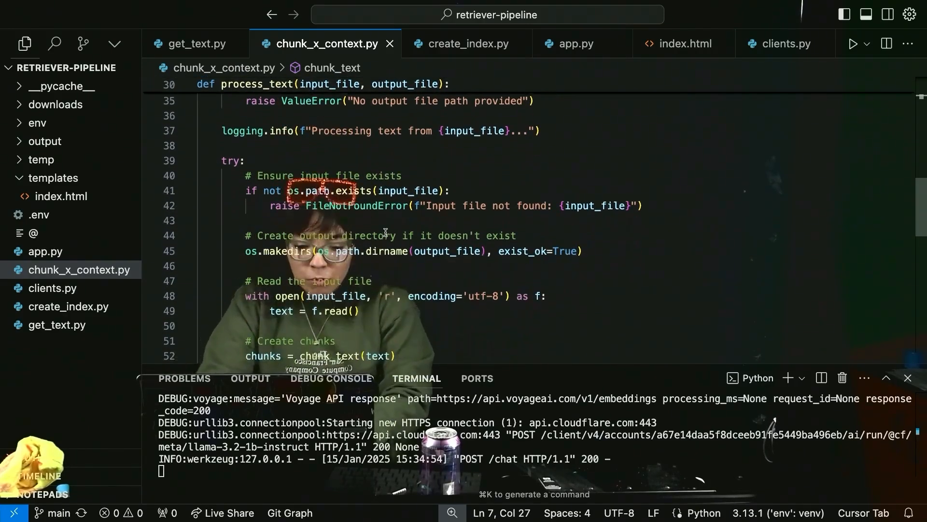
{"action": "left_click", "coordinate": [454, 45]}
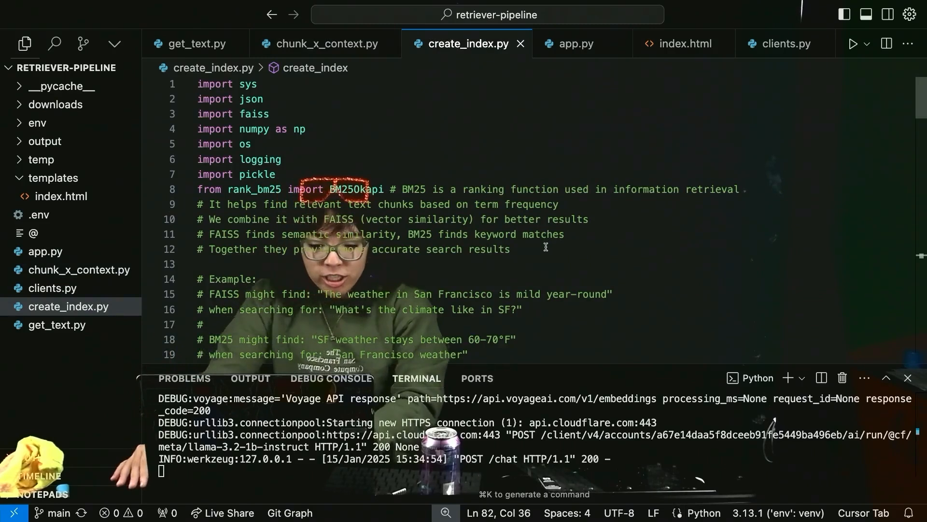
{"action": "scroll", "coordinate": [546, 247], "scroll_direction": "down", "scroll_amount": 1}
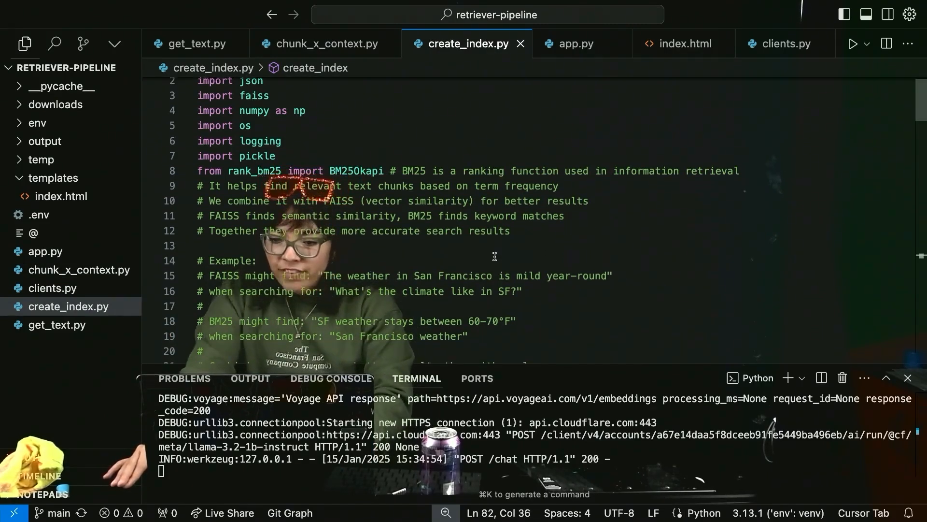
{"action": "scroll", "coordinate": [495, 255], "scroll_direction": "down", "scroll_amount": 2}
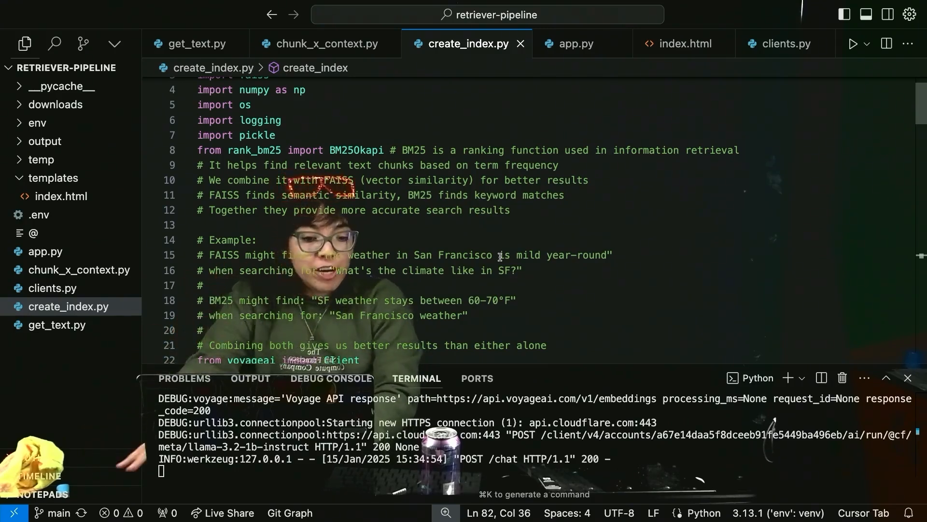
{"action": "scroll", "coordinate": [500, 255], "scroll_direction": "down", "scroll_amount": 1}
{"action": "scroll", "coordinate": [494, 261], "scroll_direction": "down", "scroll_amount": 10}
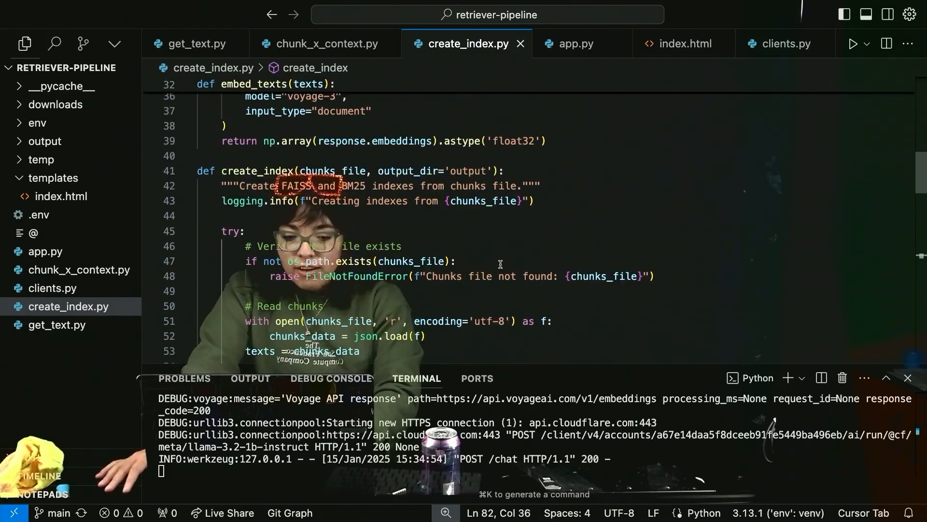
{"action": "scroll", "coordinate": [500, 264], "scroll_direction": "down", "scroll_amount": 1}
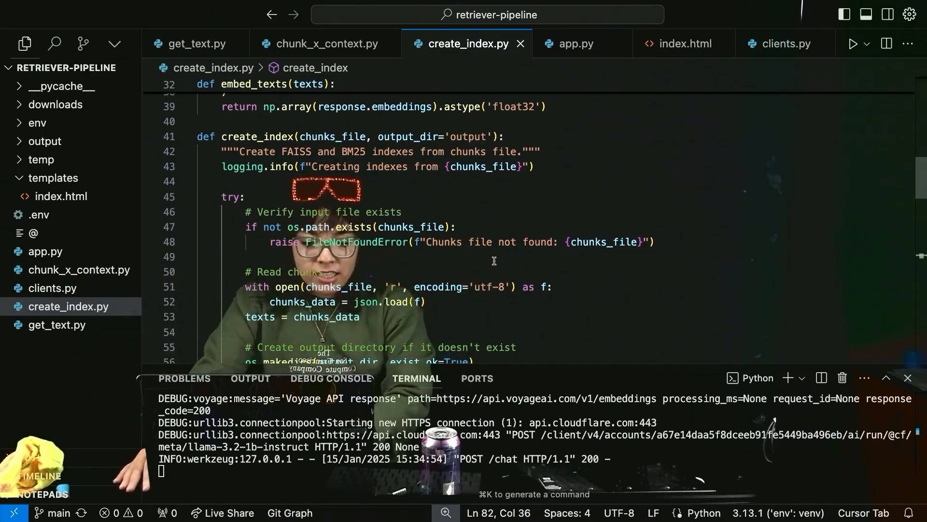
{"action": "scroll", "coordinate": [494, 262], "scroll_direction": "down", "scroll_amount": 1}
{"action": "scroll", "coordinate": [494, 261], "scroll_direction": "down", "scroll_amount": 2}
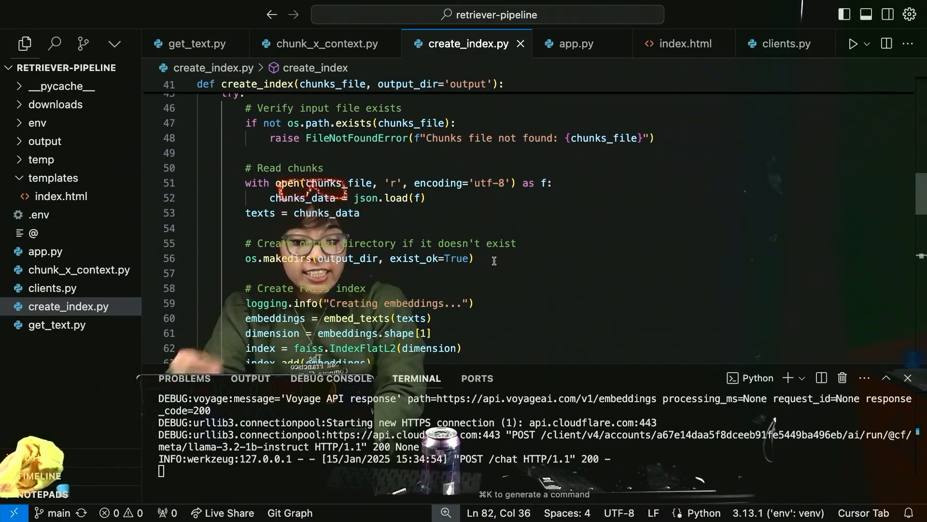
{"action": "scroll", "coordinate": [503, 261], "scroll_direction": "down", "scroll_amount": 1}
{"action": "scroll", "coordinate": [502, 261], "scroll_direction": "down", "scroll_amount": 1}
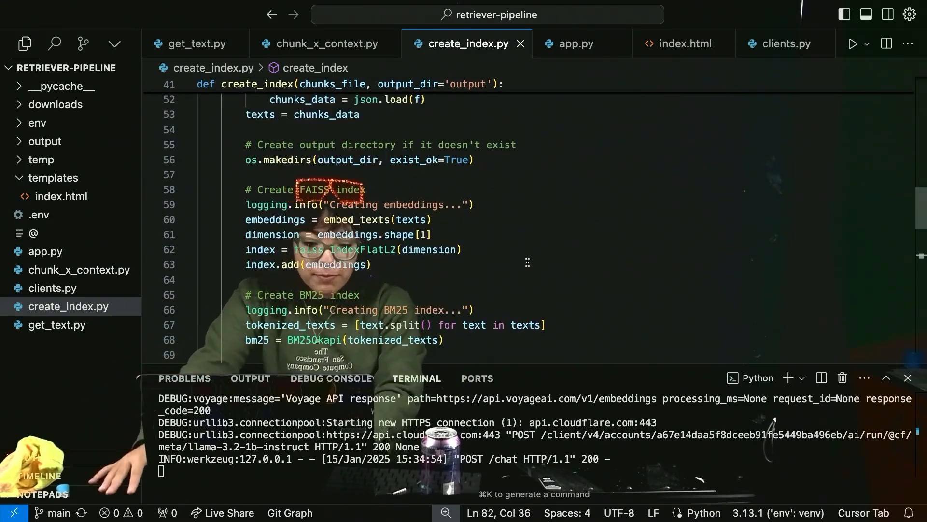
{"action": "scroll", "coordinate": [527, 263], "scroll_direction": "down", "scroll_amount": 1}
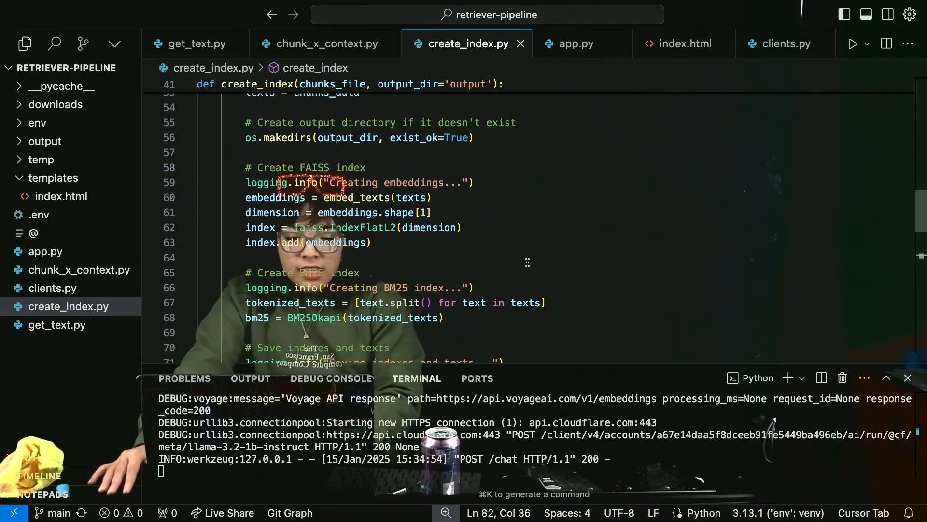
{"action": "scroll", "coordinate": [528, 262], "scroll_direction": "down", "scroll_amount": 1}
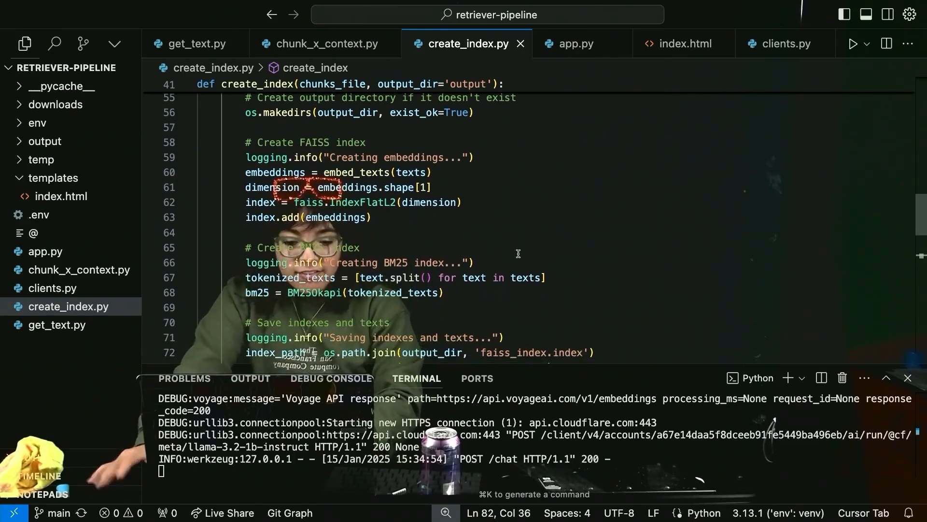
{"action": "scroll", "coordinate": [524, 260], "scroll_direction": "down", "scroll_amount": 1}
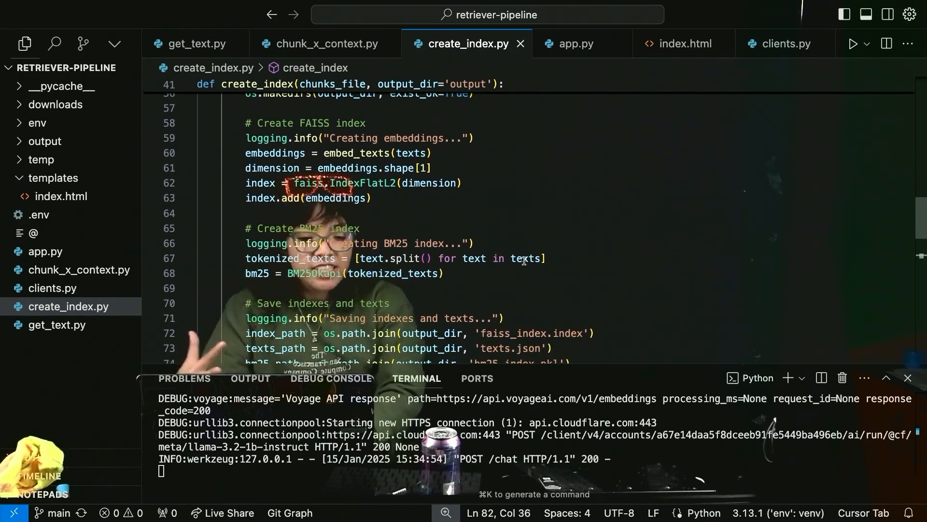
{"action": "scroll", "coordinate": [528, 277], "scroll_direction": "down", "scroll_amount": 2}
{"action": "scroll", "coordinate": [542, 271], "scroll_direction": "down", "scroll_amount": 1}
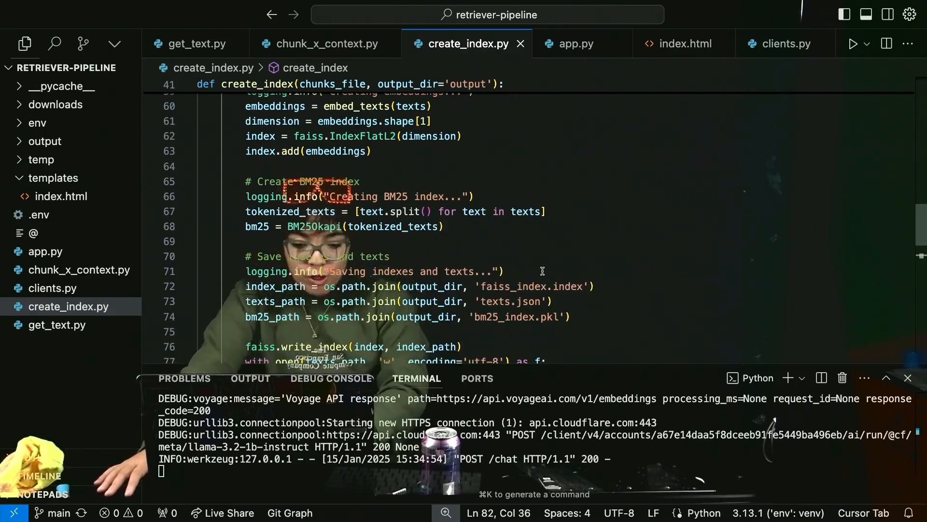
{"action": "scroll", "coordinate": [544, 265], "scroll_direction": "down", "scroll_amount": 2}
{"action": "scroll", "coordinate": [545, 269], "scroll_direction": "down", "scroll_amount": 2}
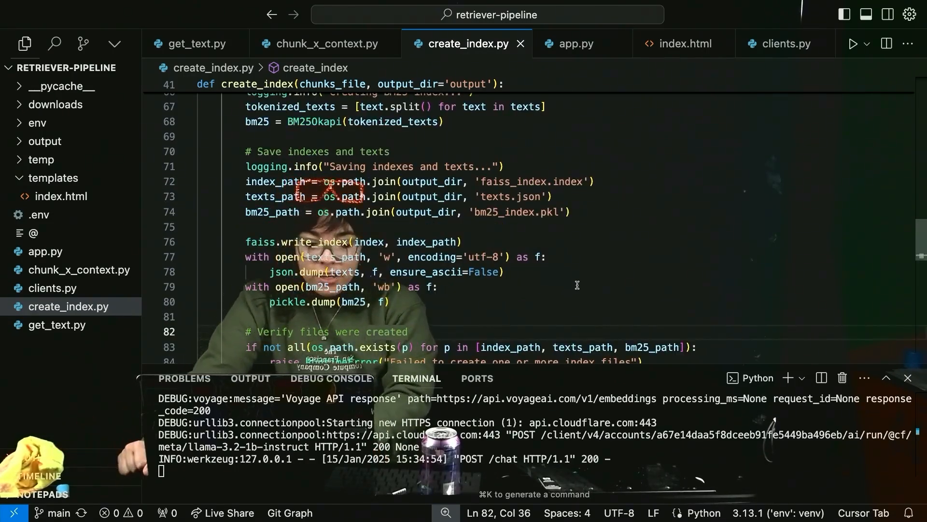
{"action": "scroll", "coordinate": [577, 284], "scroll_direction": "down", "scroll_amount": 1}
{"action": "scroll", "coordinate": [576, 285], "scroll_direction": "down", "scroll_amount": 1}
{"action": "scroll", "coordinate": [577, 285], "scroll_direction": "down", "scroll_amount": 2}
{"action": "scroll", "coordinate": [577, 285], "scroll_direction": "down", "scroll_amount": 1}
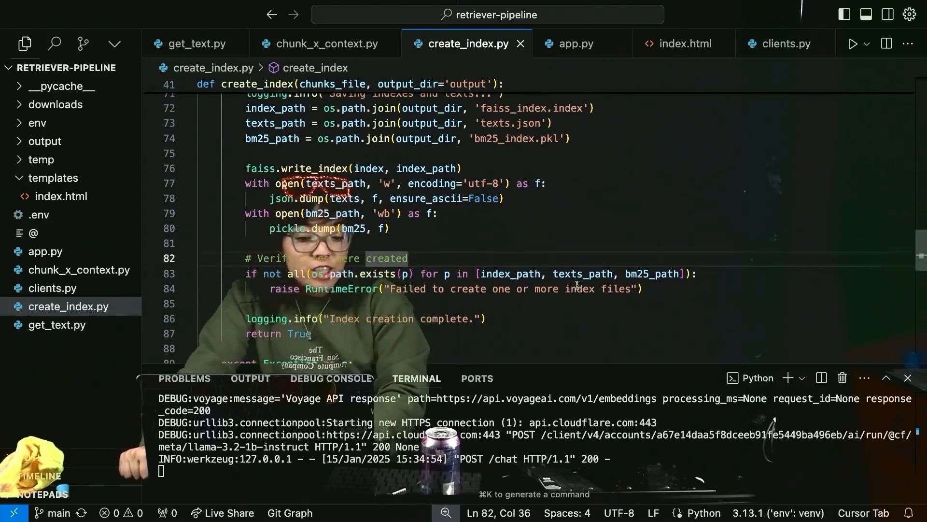
Switch to app.py showing the Voyage client, token limits and Flask/CORS setup.
{"action": "key", "text": "ctrl+Tab"}
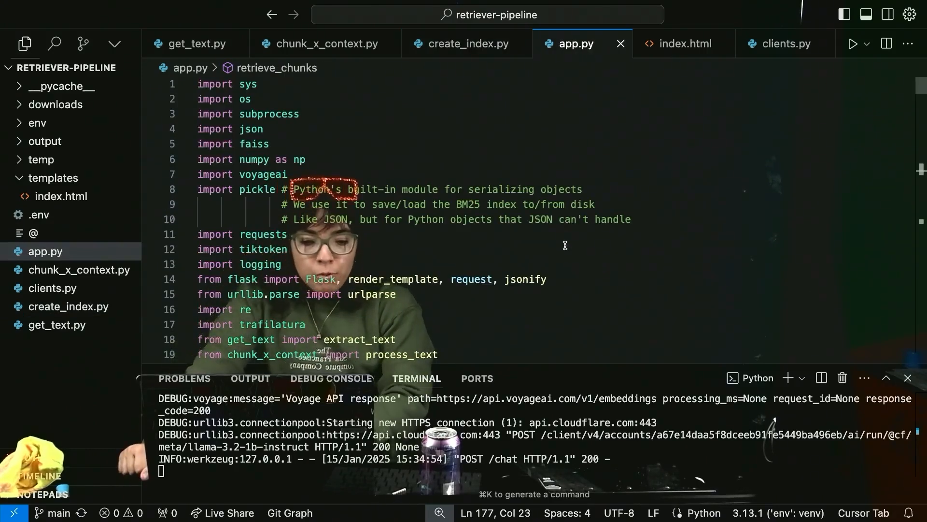
{"action": "scroll", "coordinate": [569, 316], "scroll_direction": "down", "scroll_amount": 1}
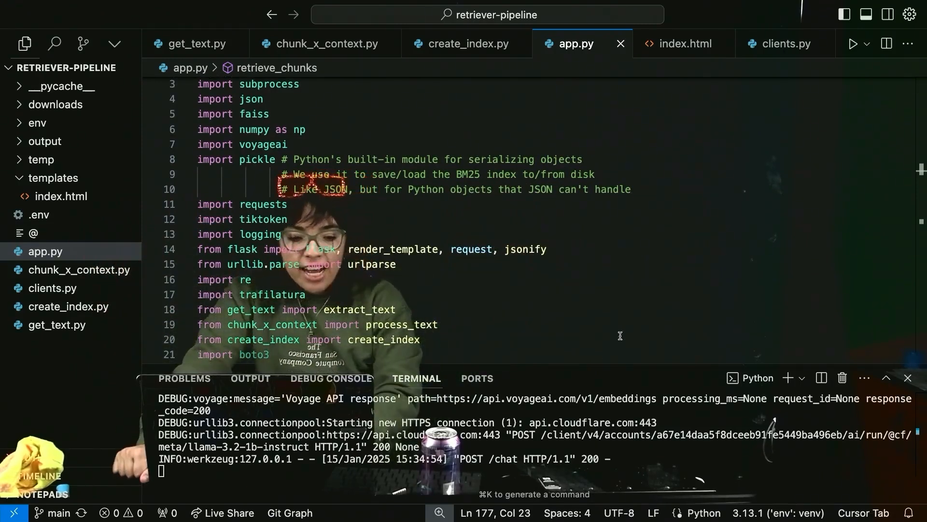
{"action": "scroll", "coordinate": [621, 313], "scroll_direction": "down", "scroll_amount": 2}
{"action": "scroll", "coordinate": [621, 312], "scroll_direction": "down", "scroll_amount": 3}
{"action": "scroll", "coordinate": [622, 313], "scroll_direction": "down", "scroll_amount": 2}
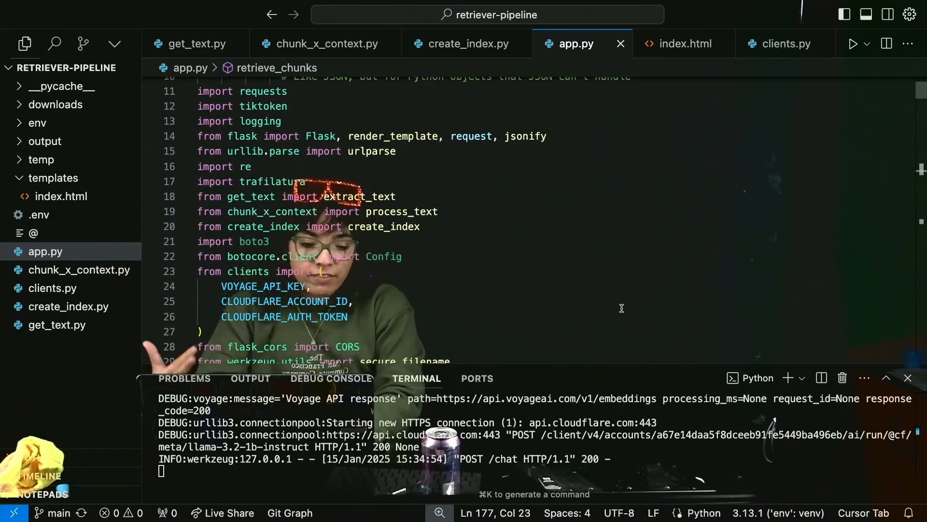
{"action": "scroll", "coordinate": [596, 287], "scroll_direction": "down", "scroll_amount": 3}
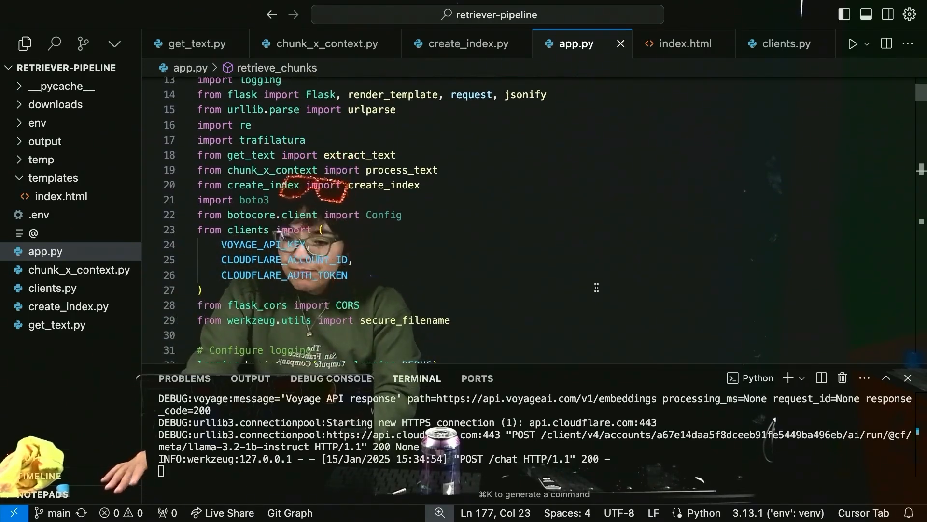
{"action": "scroll", "coordinate": [598, 288], "scroll_direction": "down", "scroll_amount": 1}
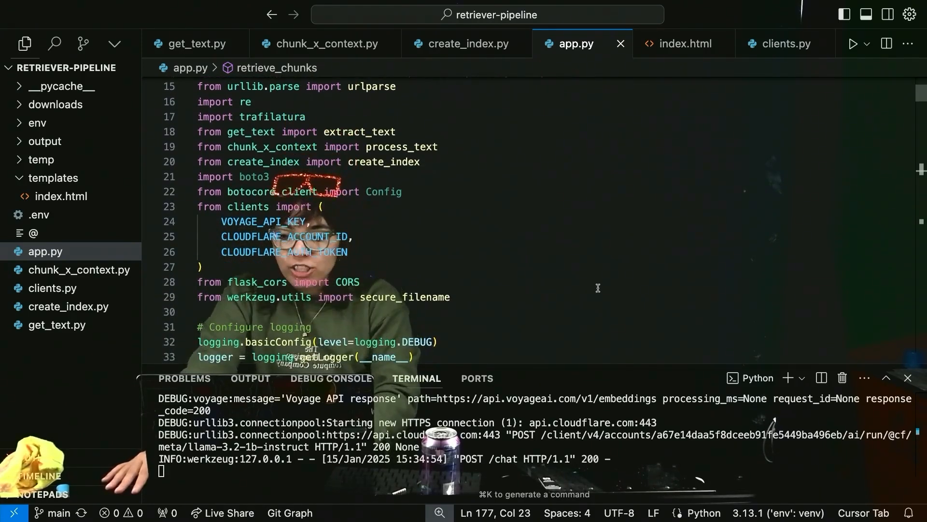
{"action": "scroll", "coordinate": [600, 286], "scroll_direction": "down", "scroll_amount": 1}
{"action": "scroll", "coordinate": [602, 282], "scroll_direction": "down", "scroll_amount": 1}
{"action": "scroll", "coordinate": [612, 274], "scroll_direction": "down", "scroll_amount": 3}
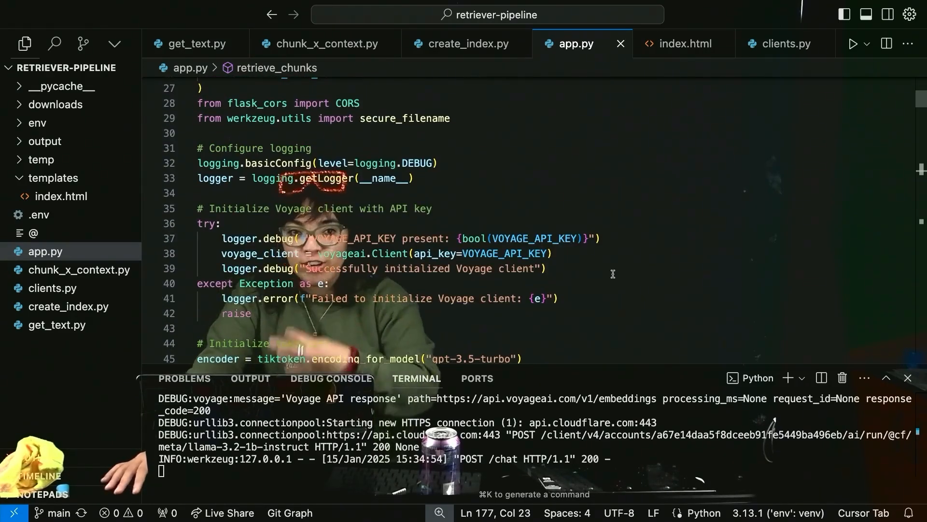
{"action": "scroll", "coordinate": [612, 274], "scroll_direction": "down", "scroll_amount": 2}
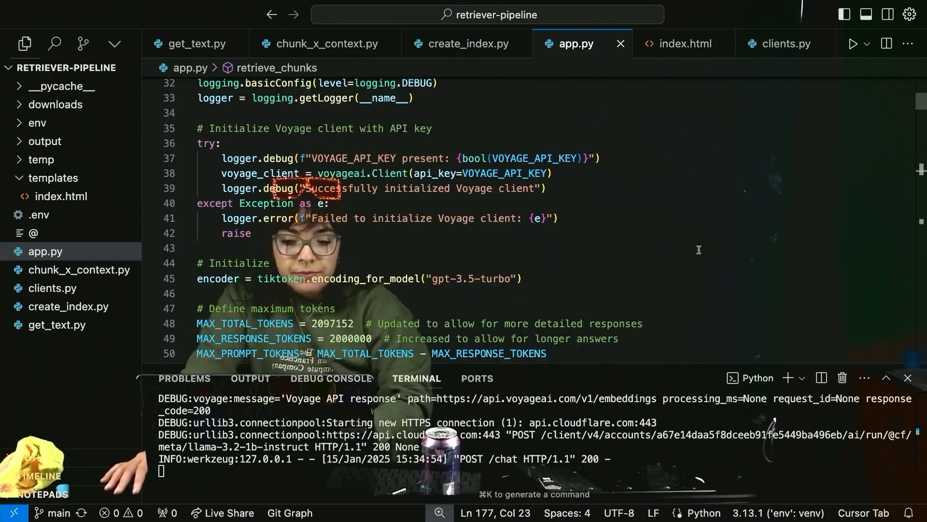
{"action": "scroll", "coordinate": [699, 250], "scroll_direction": "down", "scroll_amount": 3}
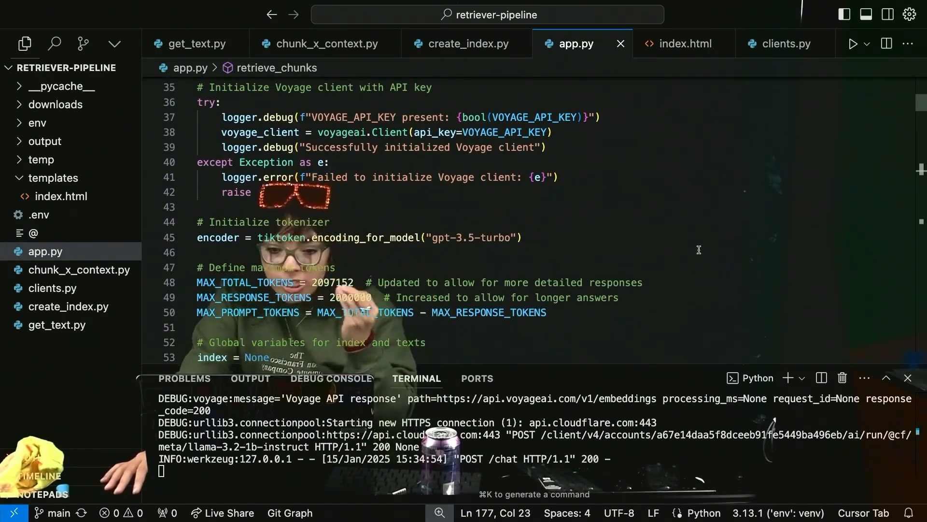
{"action": "scroll", "coordinate": [699, 249], "scroll_direction": "down", "scroll_amount": 2}
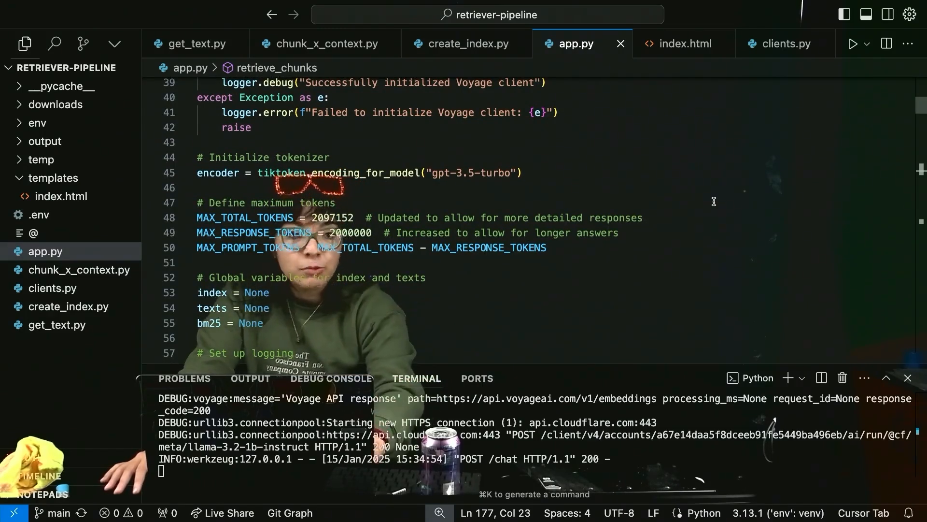
{"action": "scroll", "coordinate": [242, 217], "scroll_direction": "down", "scroll_amount": 1}
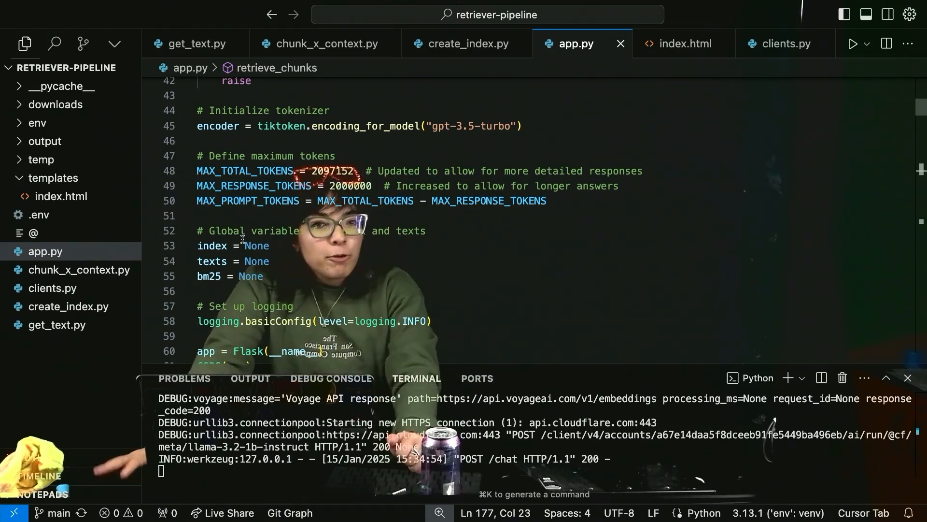
{"action": "scroll", "coordinate": [242, 239], "scroll_direction": "down", "scroll_amount": 5}
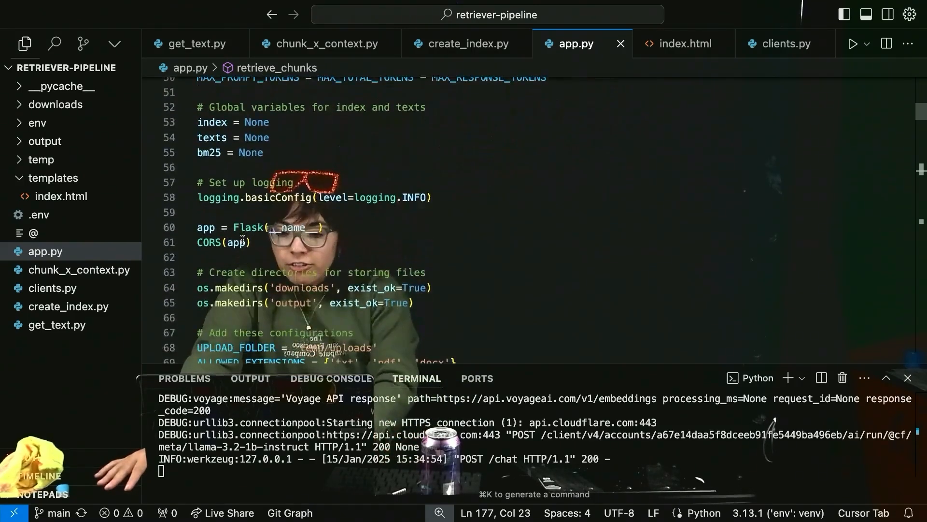